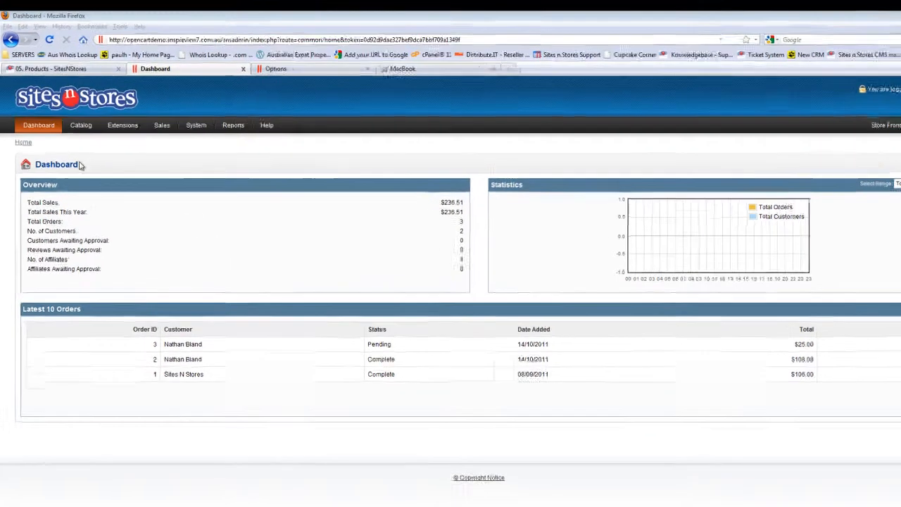
Step: Open the catalog's product list, look through the existing products and start inserting a new product
mouse_move(80, 126)
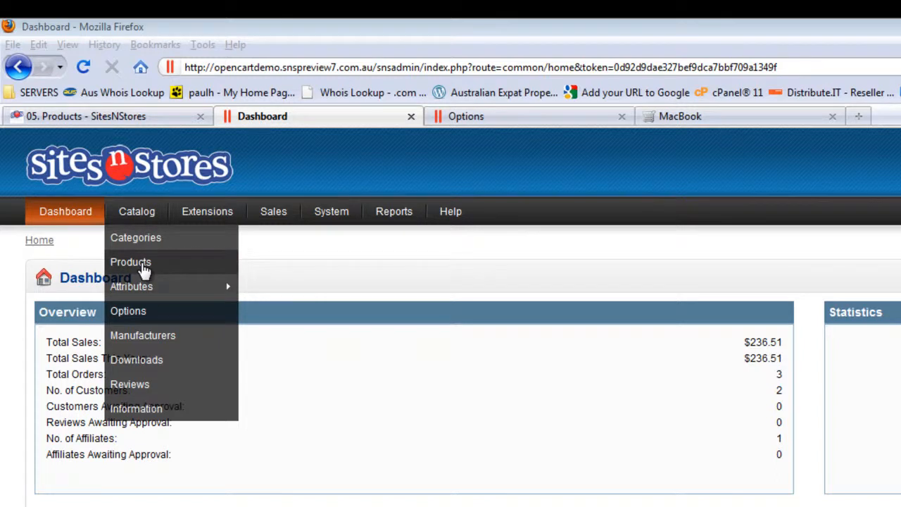
left_click(140, 265)
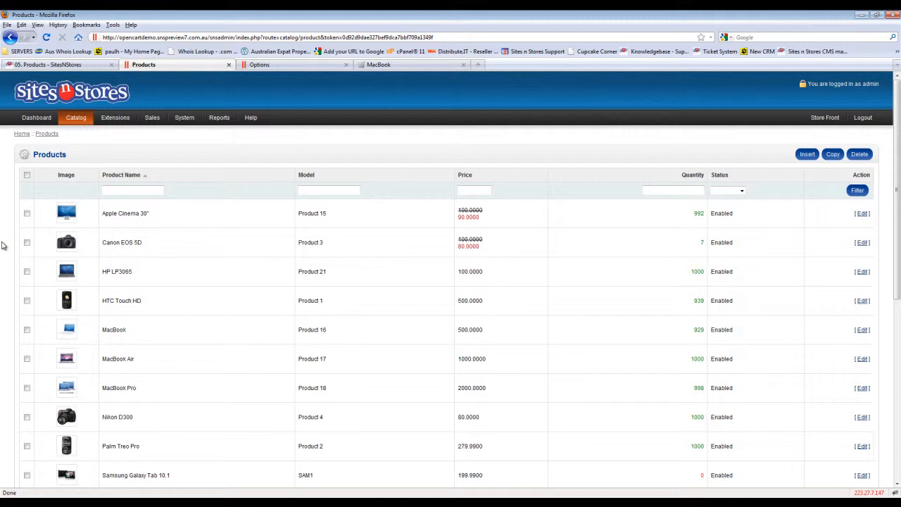
scroll(2, 245, "down", 1)
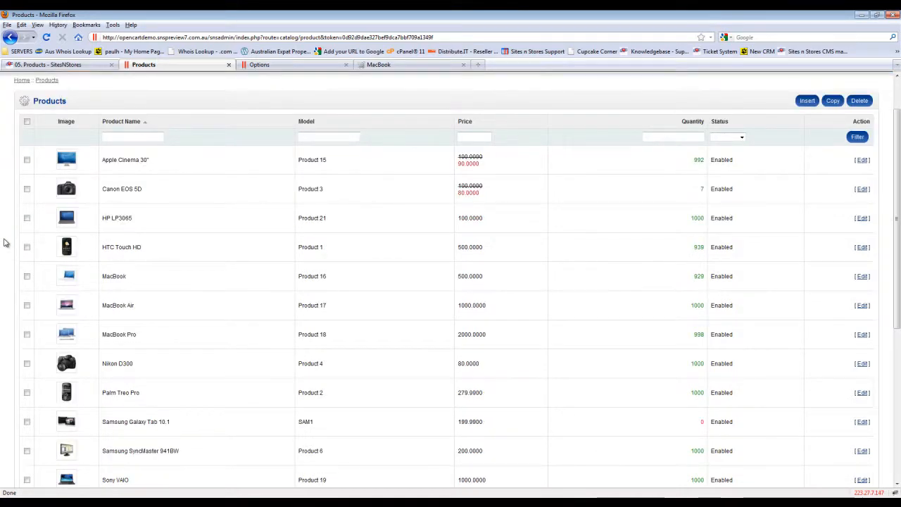
scroll(3, 243, "down", 4)
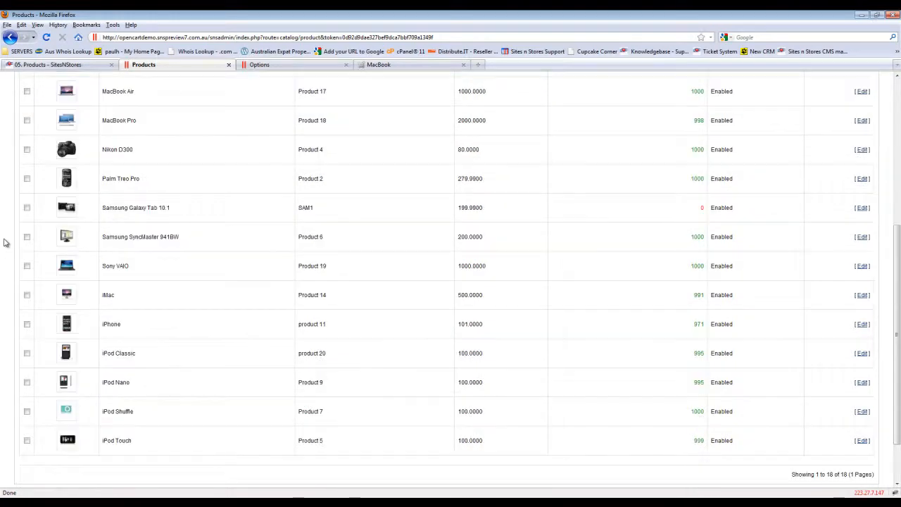
scroll(3, 243, "up", 5)
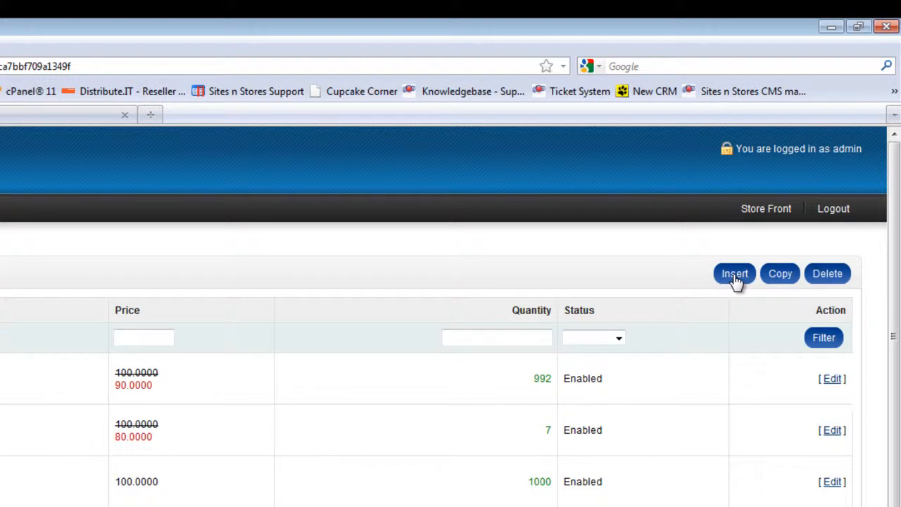
left_click(735, 280)
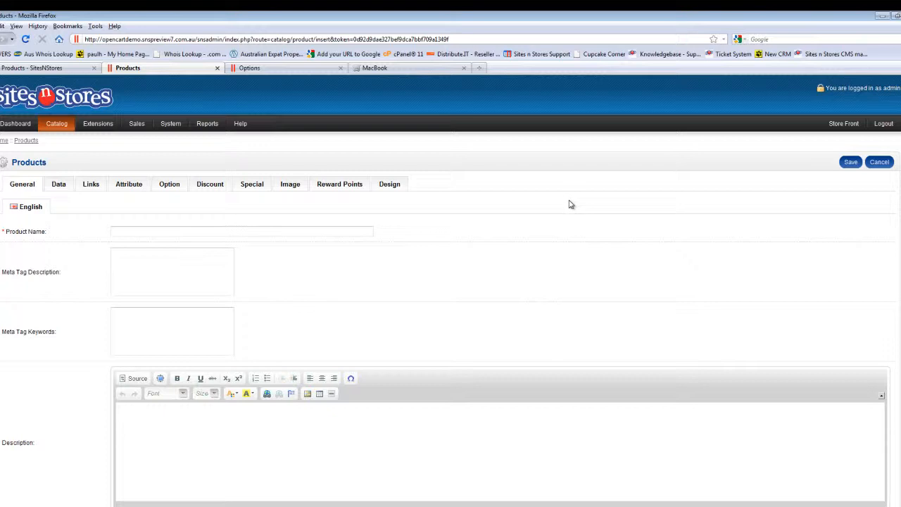
Step: Name the product "Test Product" and enter the description "This is a test product for demo purposes only"
left_click(314, 231)
type("Test Product")
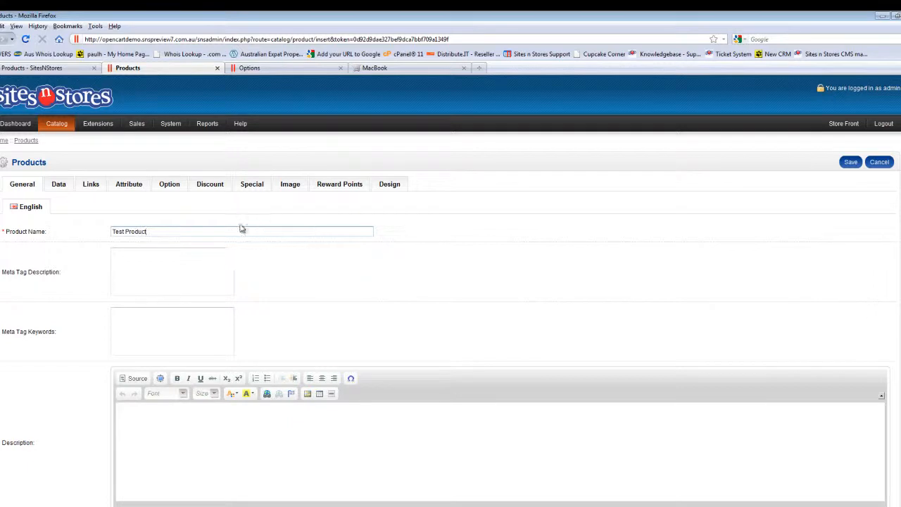
scroll(2, 258, "down", 2)
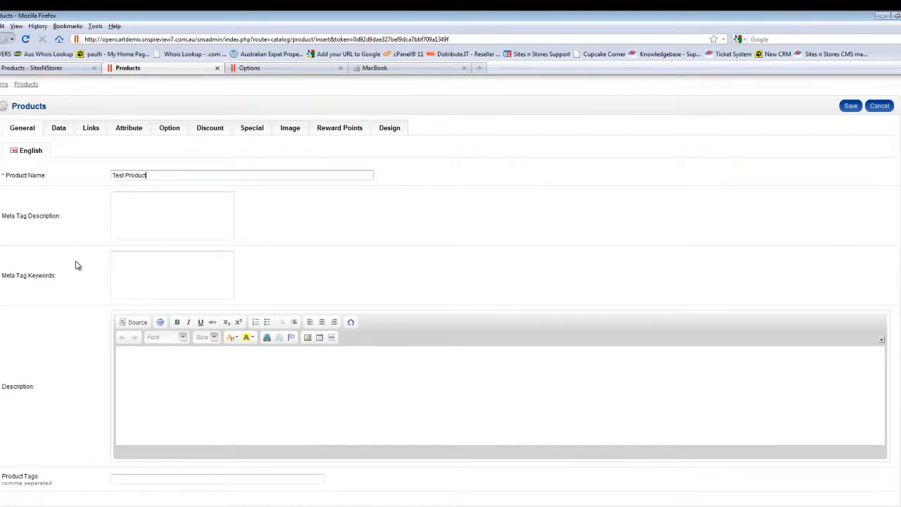
scroll(77, 265, "down", 2)
left_click(203, 335)
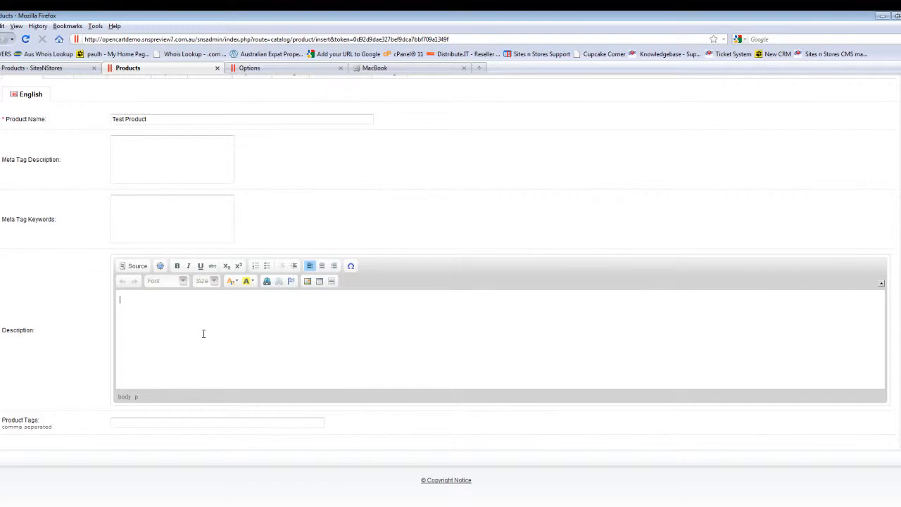
type("This is a test product for demo purposes only")
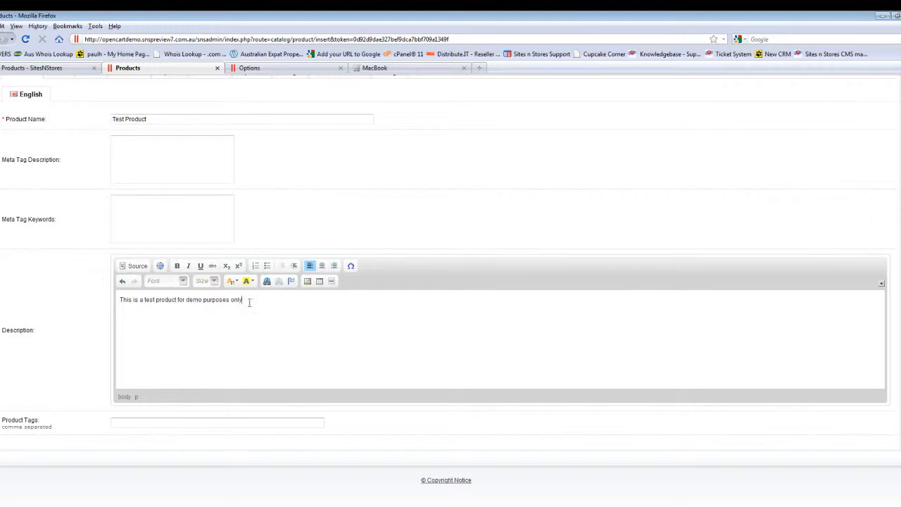
Step: Format the whole description text in the Georgia font at size 26
left_click_drag(268, 300, 80, 307)
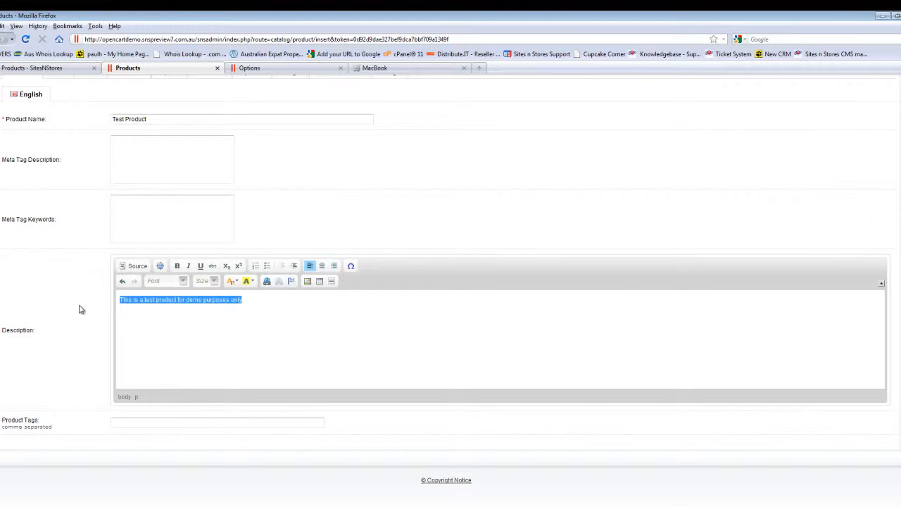
left_click(183, 282)
left_click(171, 336)
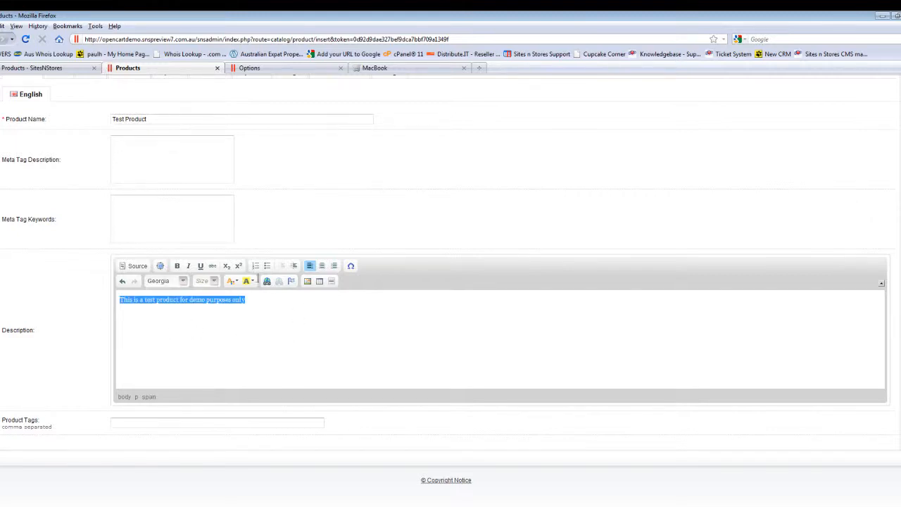
left_click(214, 281)
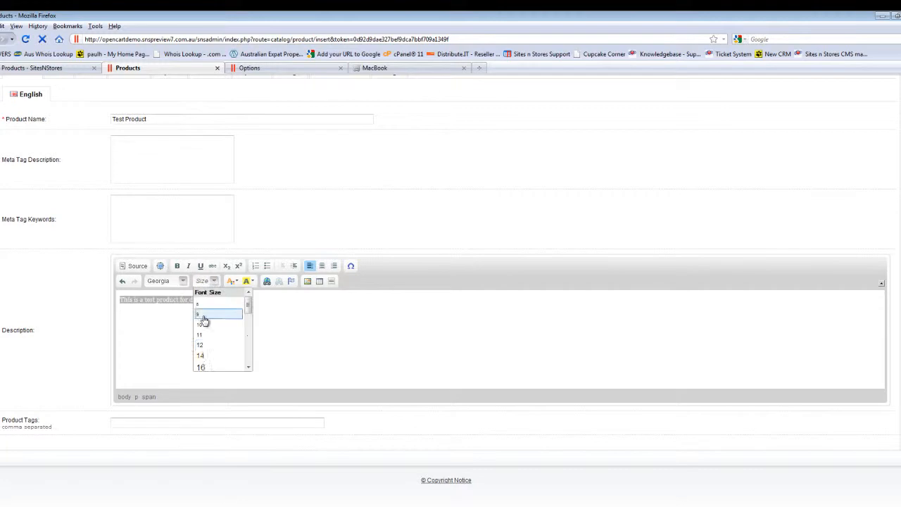
left_click(212, 367)
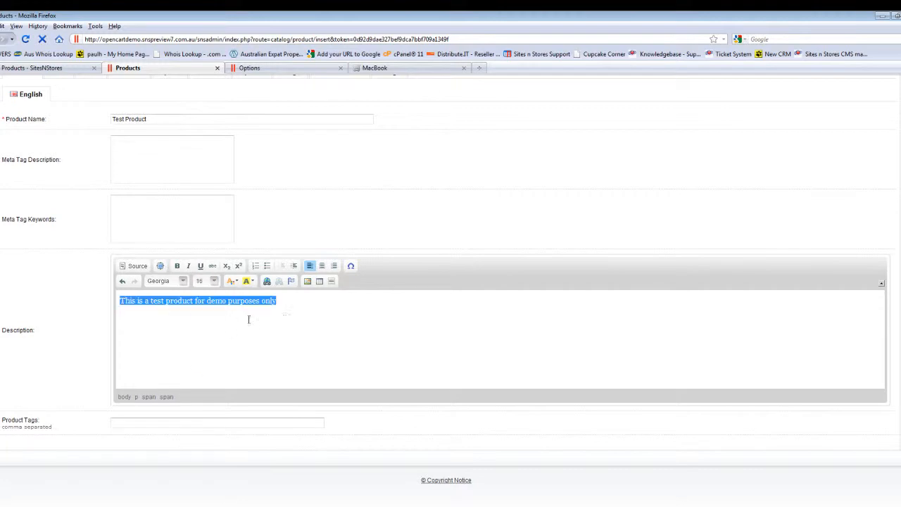
left_click(214, 282)
scroll(217, 324, "down", 3)
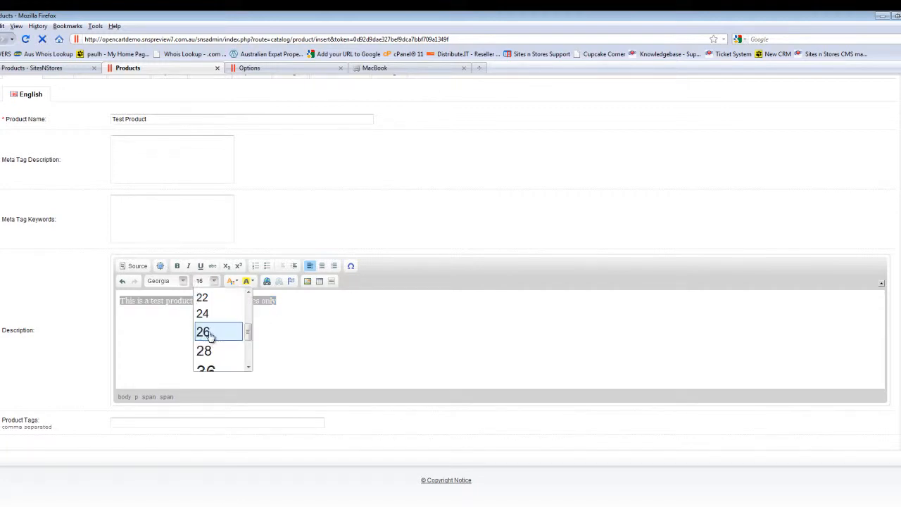
left_click(210, 333)
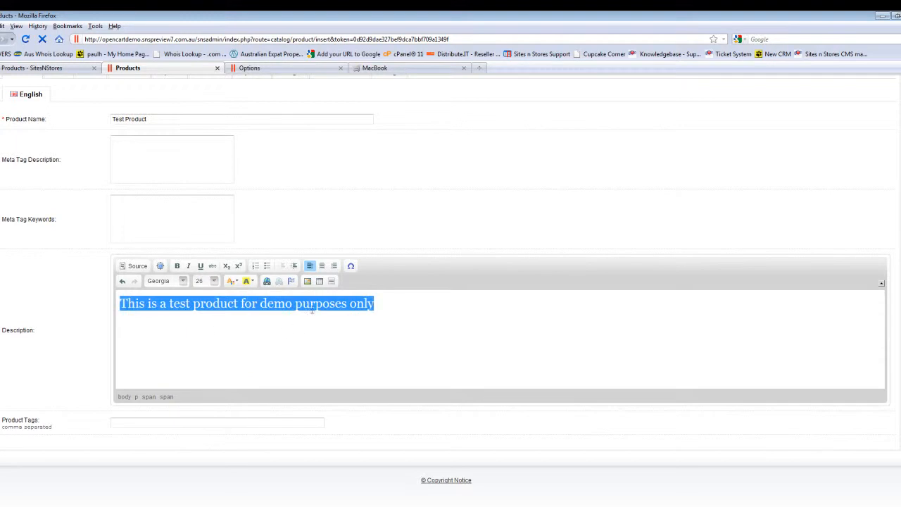
Step: Colour the description text red
left_click(237, 282)
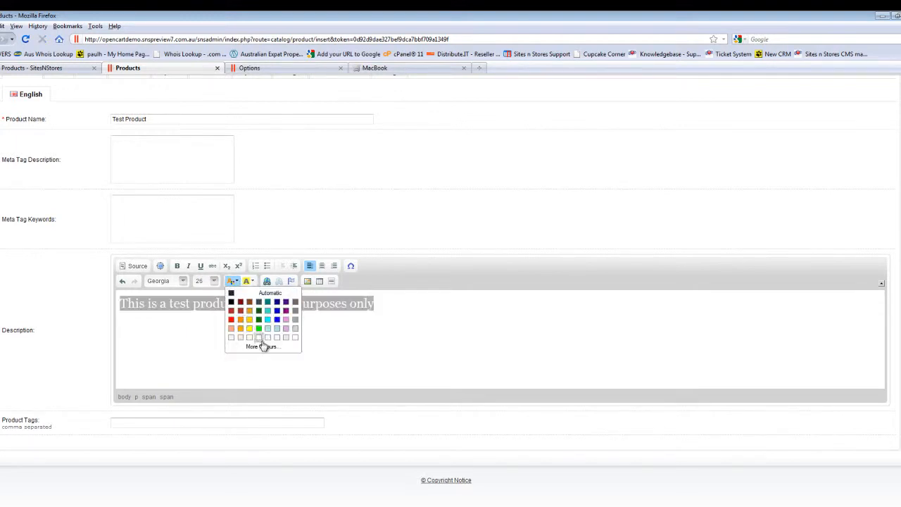
left_click(231, 319)
left_click(421, 310)
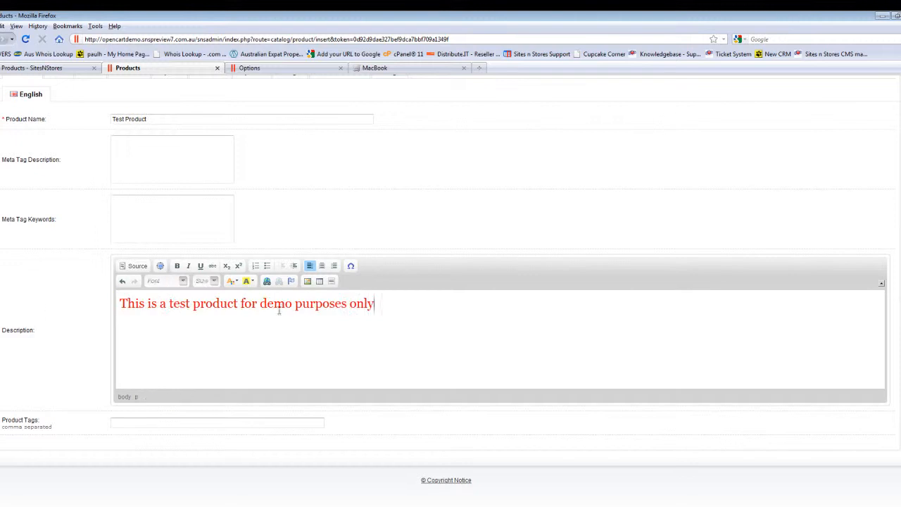
Step: In the product's data, set the model to 001, the price to 100 and the quantity to 100
scroll(50, 312, "up", 3)
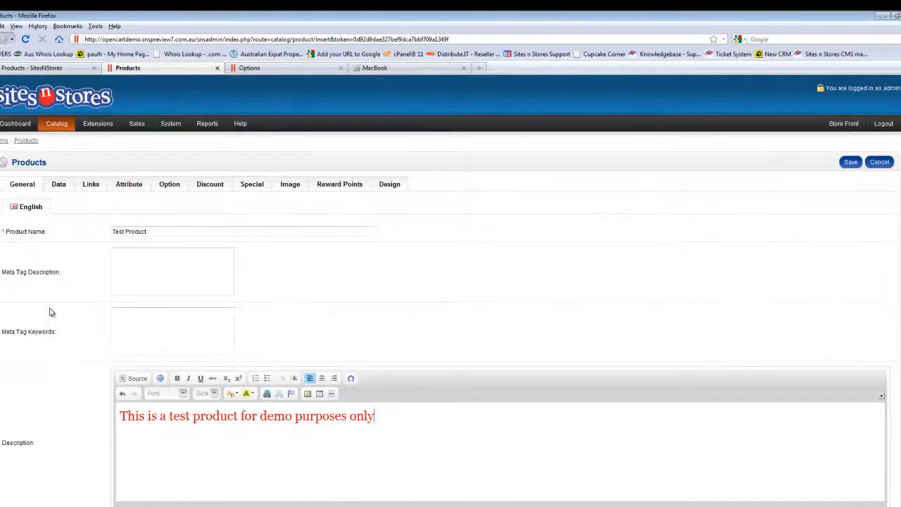
left_click(60, 187)
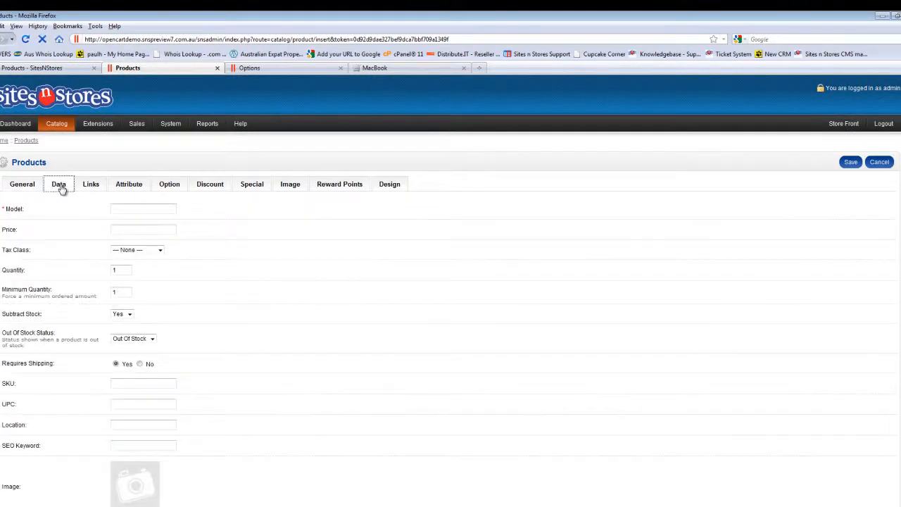
left_click(136, 207)
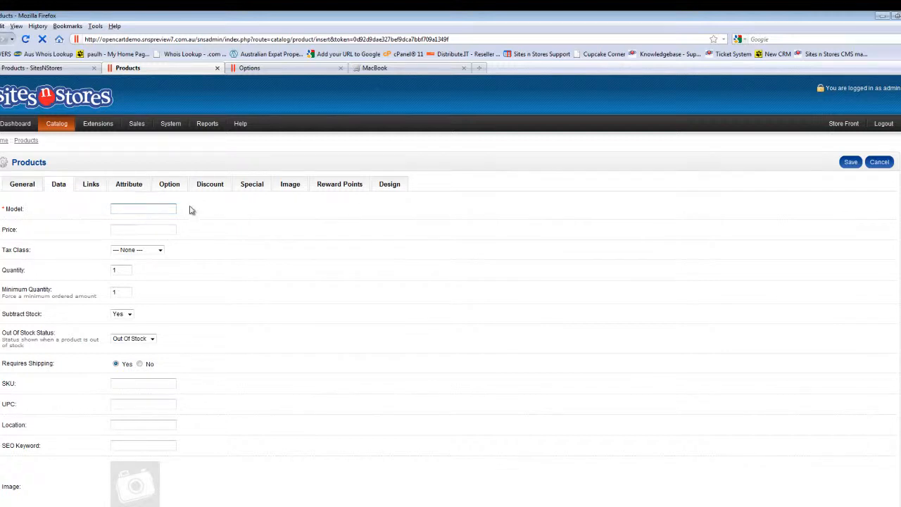
type("001")
left_click(137, 227)
type("100")
left_click(139, 254)
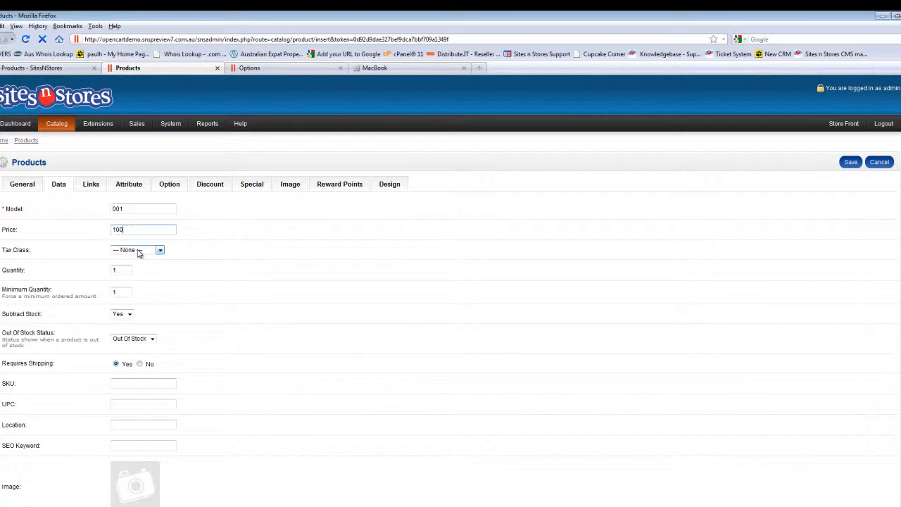
left_click(123, 270)
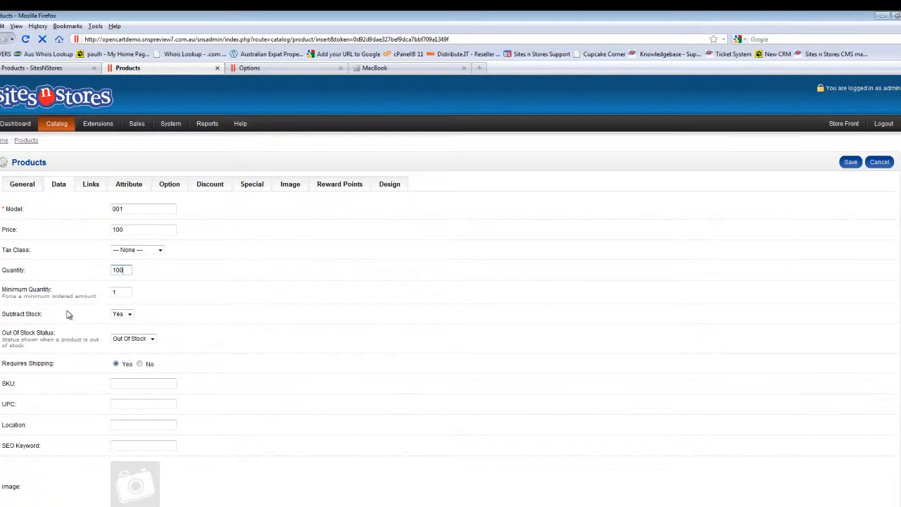
Step: Assign SNS-logo.png from the image manager as the product's main image
scroll(68, 315, "down", 2)
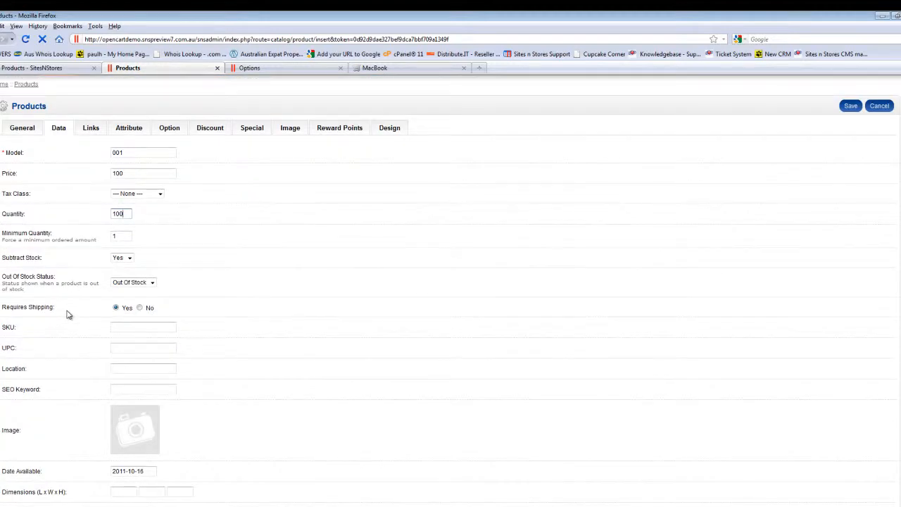
scroll(69, 315, "down", 2)
scroll(69, 315, "down", 2)
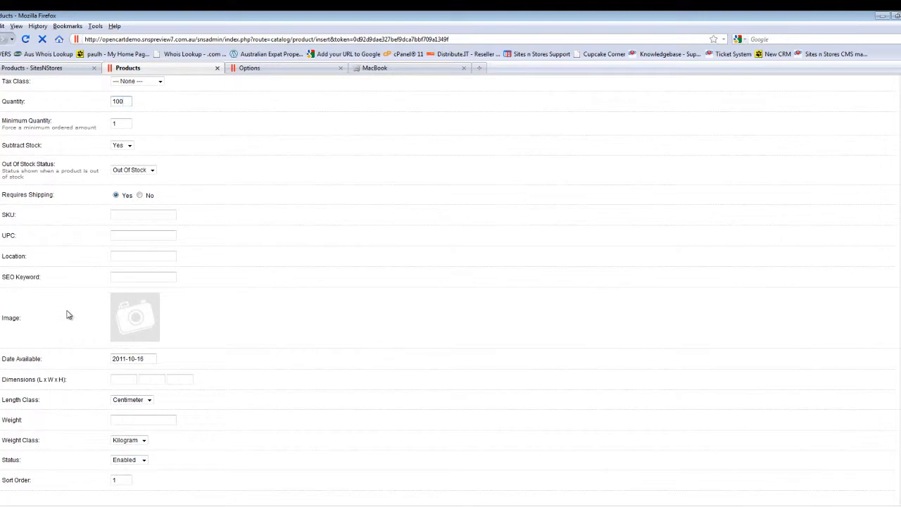
scroll(68, 314, "down", 2)
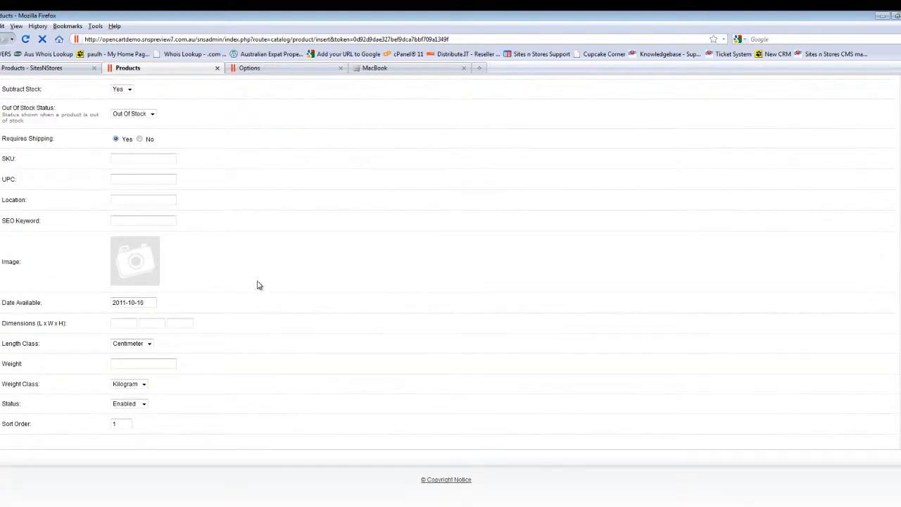
left_click(129, 265)
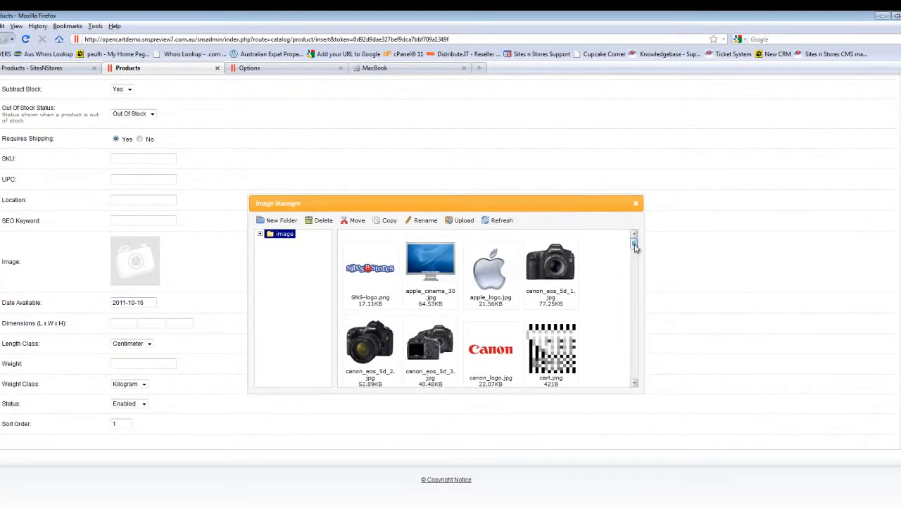
double_click(375, 275)
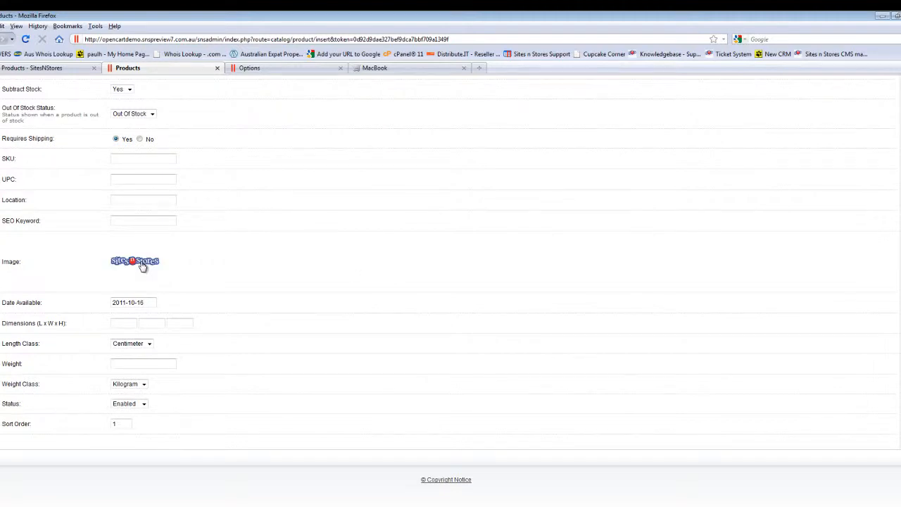
Step: Set the product's length, width and height to 10 each
scroll(393, 278, "down", 1)
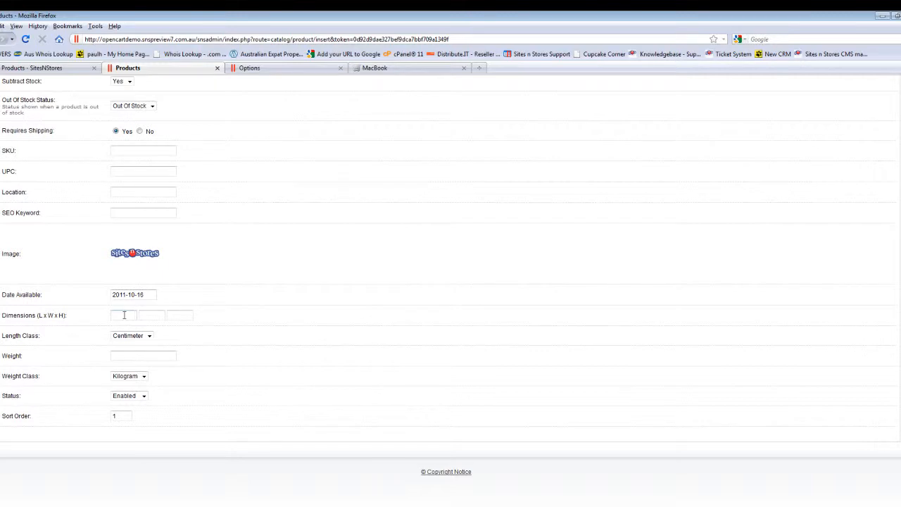
left_click(122, 354)
left_click(125, 316)
type("10")
key("Tab")
type("10")
key("Tab")
type("10")
left_click(148, 356)
left_click(374, 243)
Step: Link the product to the manufacturer HTC and the category Computers > Desktops
scroll(294, 336, "up", 5)
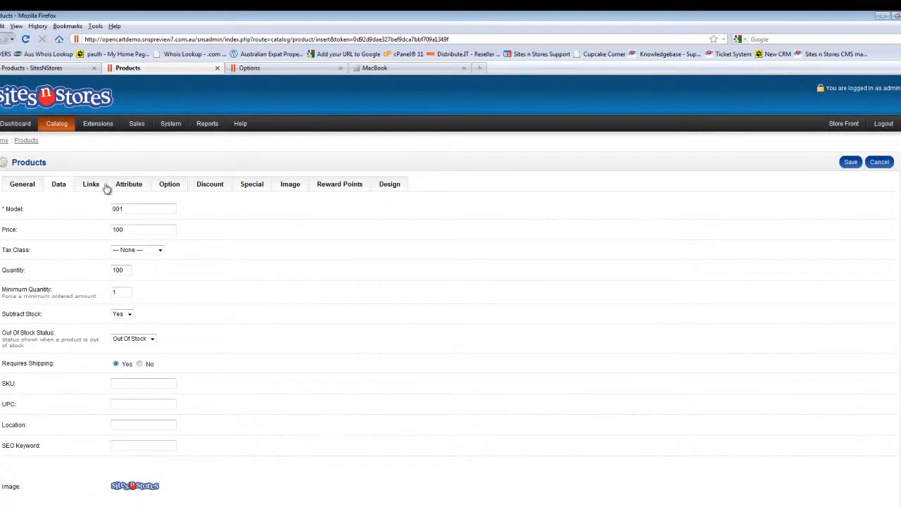
left_click(95, 188)
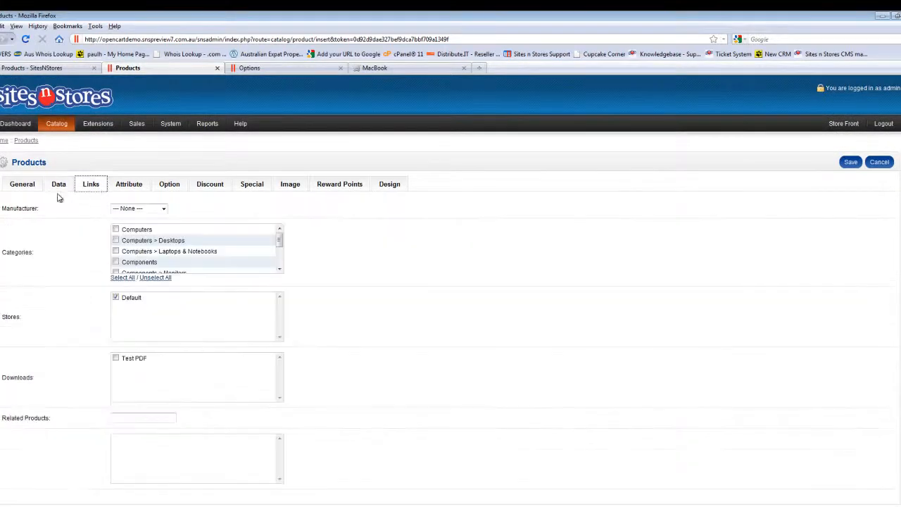
left_click(143, 210)
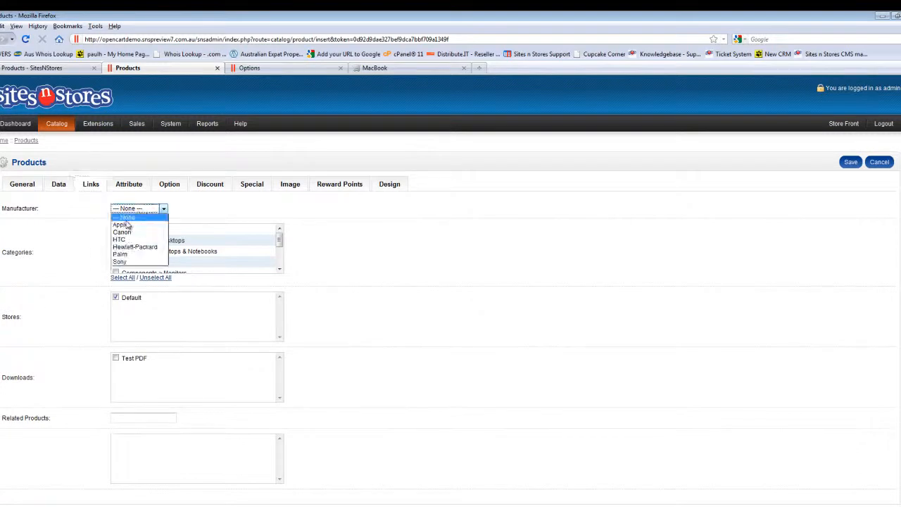
left_click(124, 240)
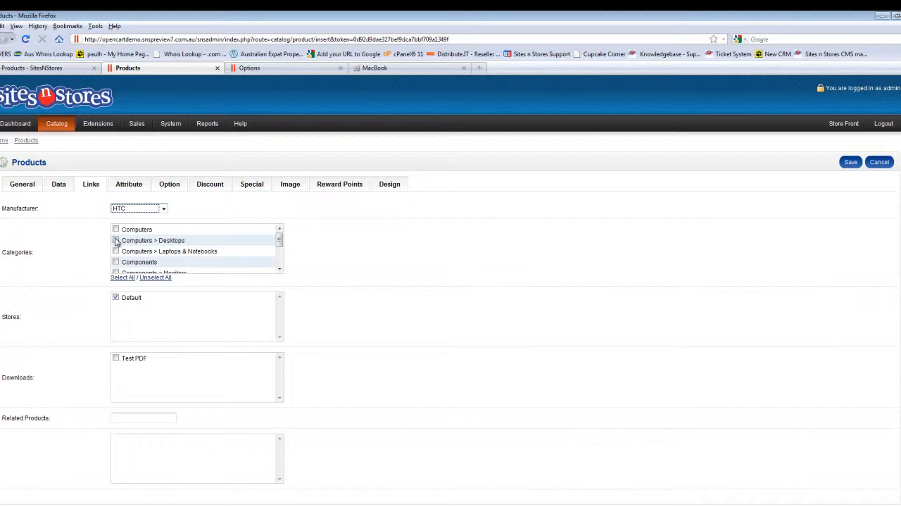
scroll(238, 253, "down", 2)
scroll(236, 254, "up", 1)
scroll(235, 254, "up", 1)
left_click(117, 241)
Step: Look at the product's attribute, option and discount settings
left_click(128, 187)
left_click(169, 187)
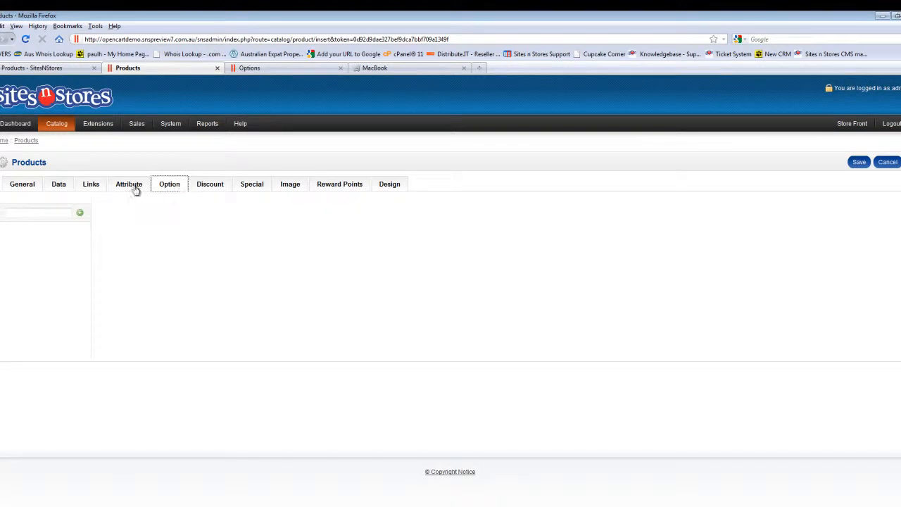
left_click(208, 185)
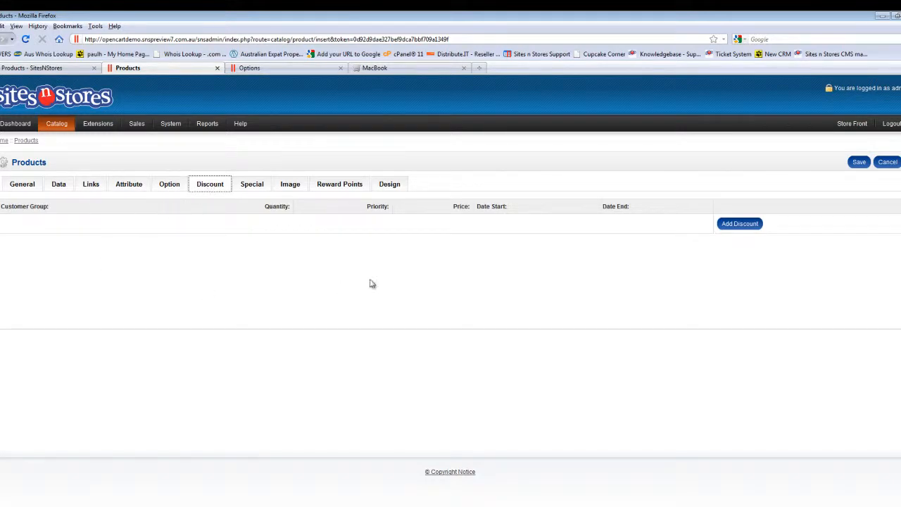
Step: Add a product discount for the Employees customer group with a price of 90 starting on 2011-10-17
left_click(740, 226)
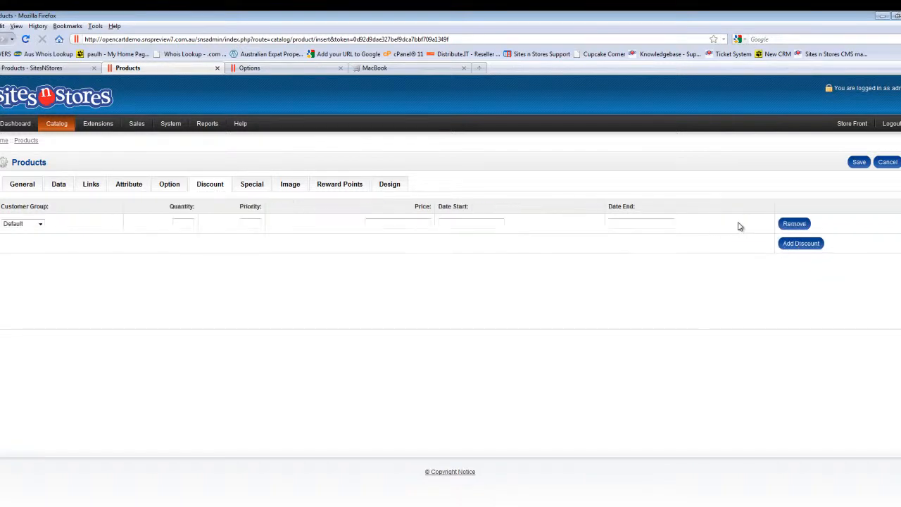
left_click(18, 225)
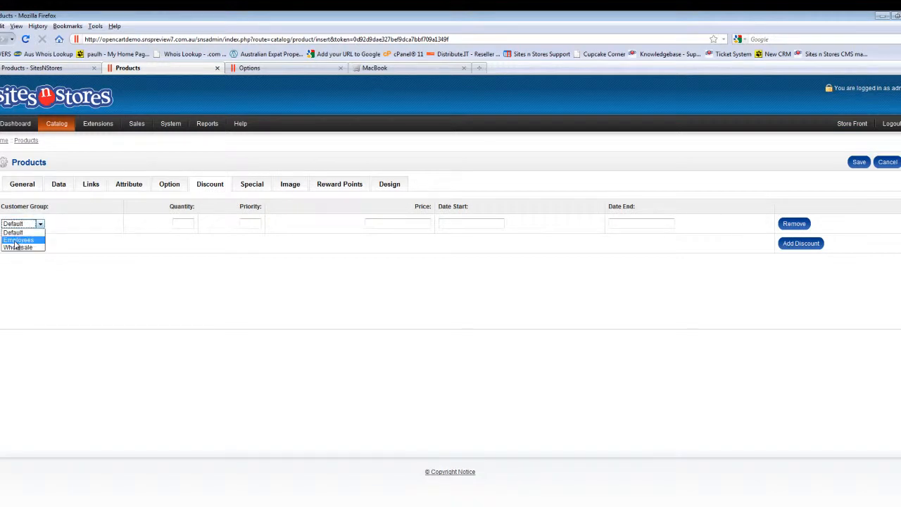
left_click(16, 241)
left_click(178, 224)
left_click(411, 225)
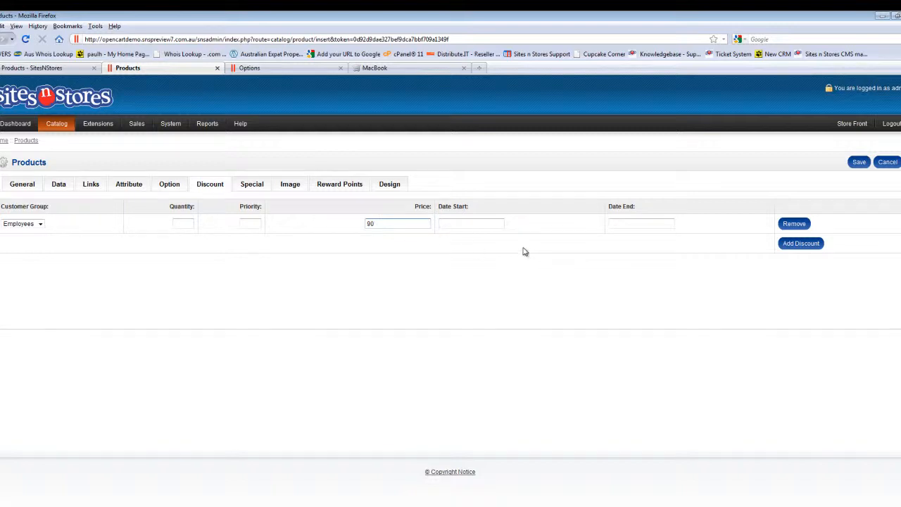
left_click(485, 224)
left_click(466, 302)
Step: Add a second discount for the Wholesale customer group with a price of 85 starting on 2011-10-17
left_click(802, 244)
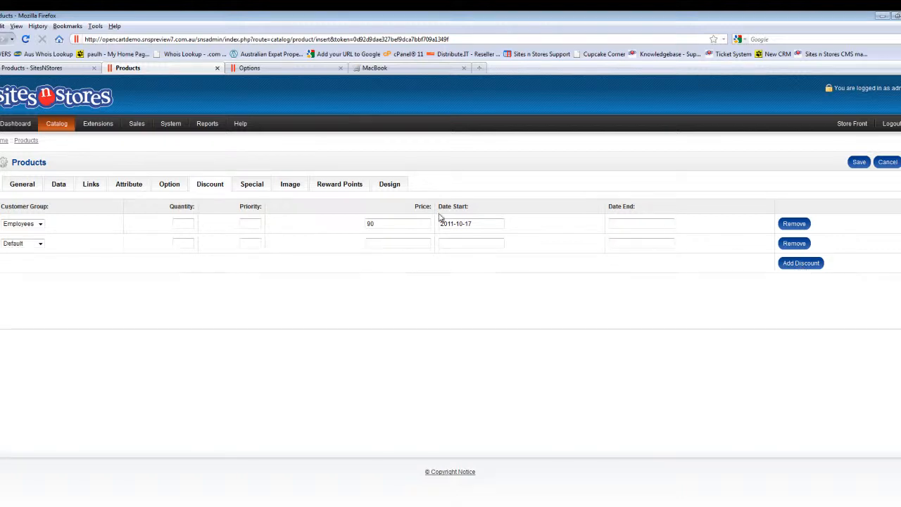
left_click(39, 243)
left_click(10, 266)
left_click(386, 240)
left_click(456, 243)
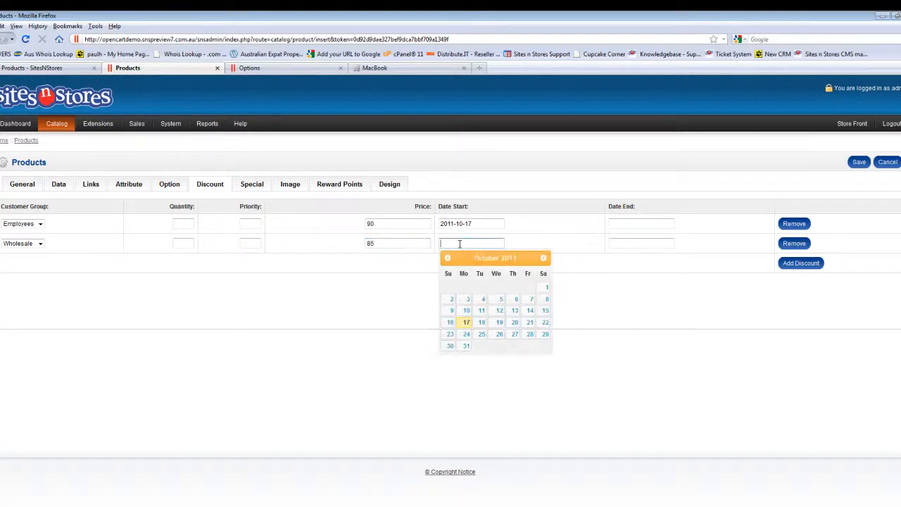
left_click(466, 323)
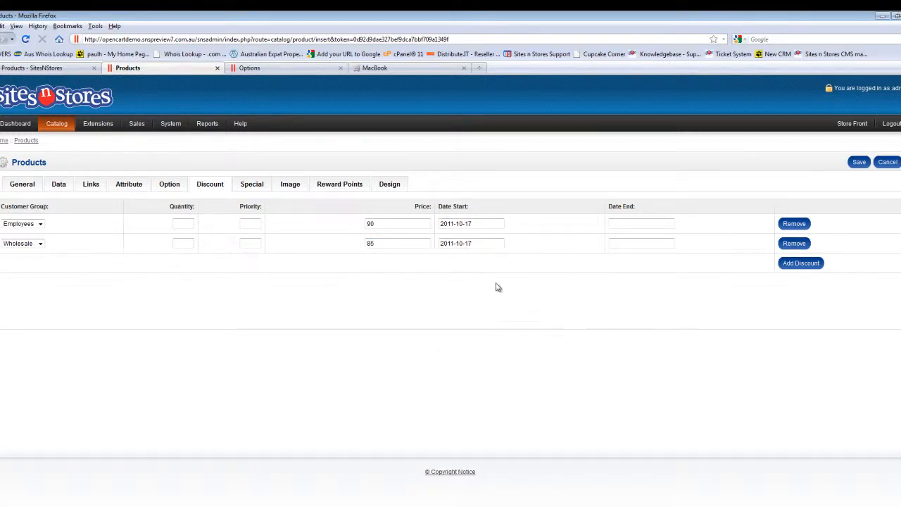
Step: Add a special for the Default customer group with a price of 90, running from 2011-10-17 to 2011-10-31
left_click(251, 187)
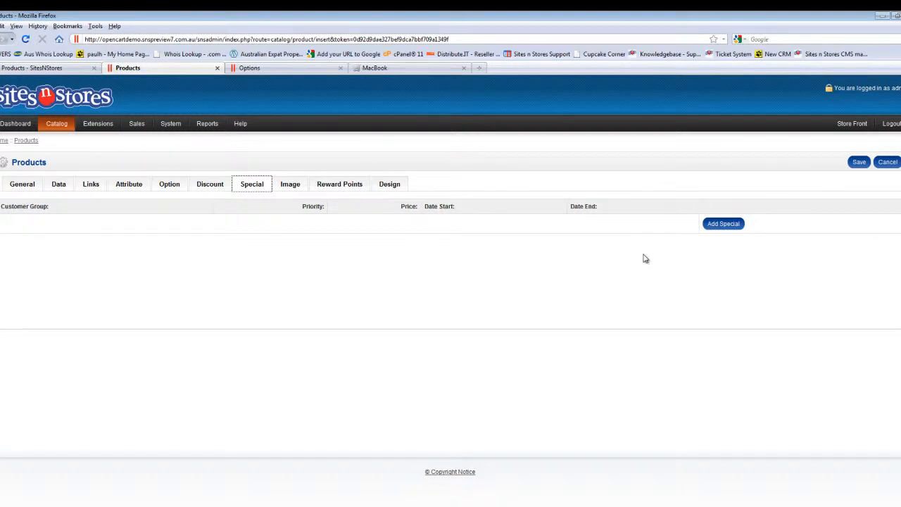
left_click(726, 224)
left_click(339, 222)
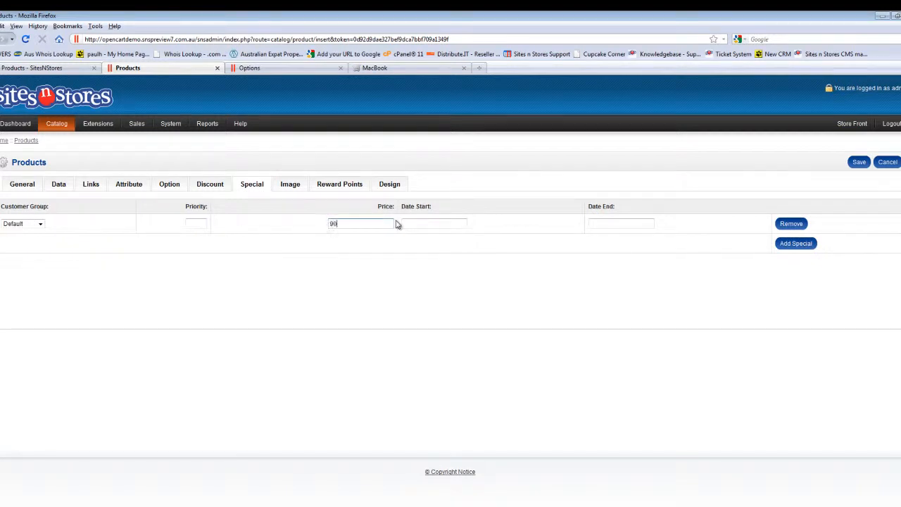
left_click(421, 224)
left_click(429, 305)
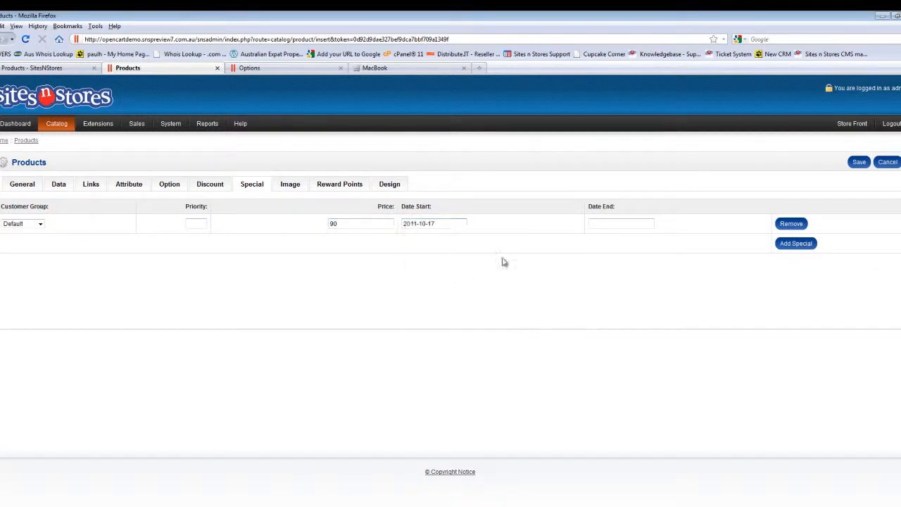
left_click(608, 222)
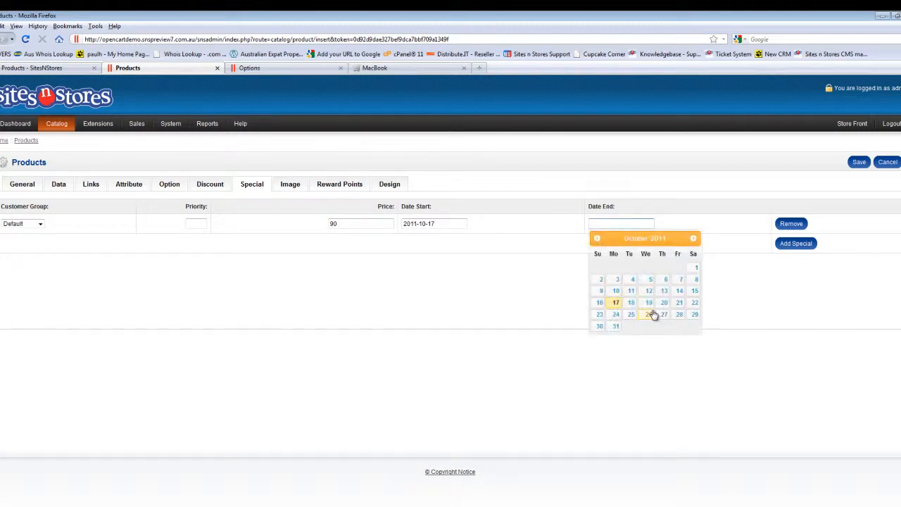
left_click(616, 327)
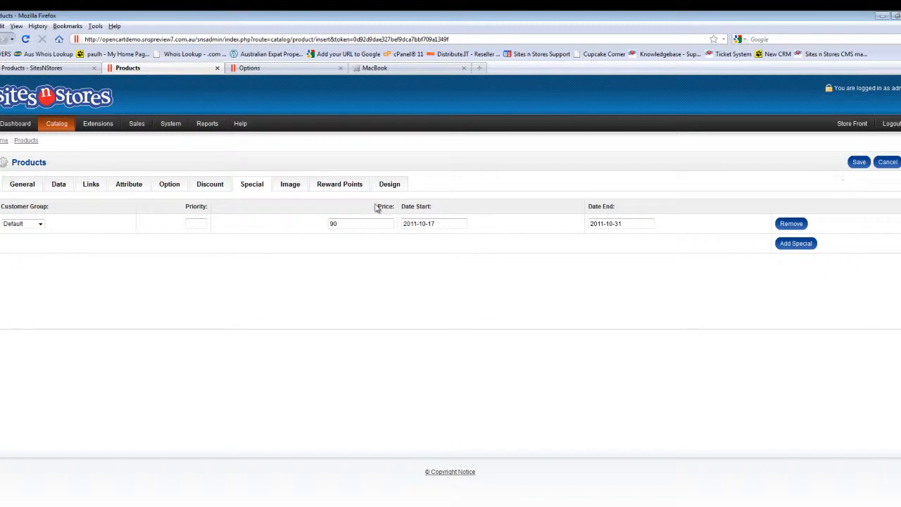
Step: Review the product's additional image, general, data and link settings, and save the product
left_click(290, 186)
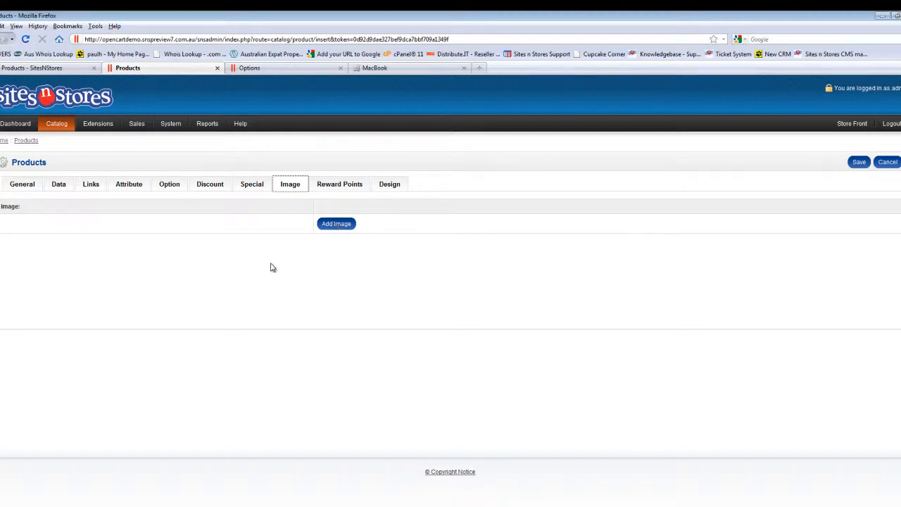
left_click(26, 187)
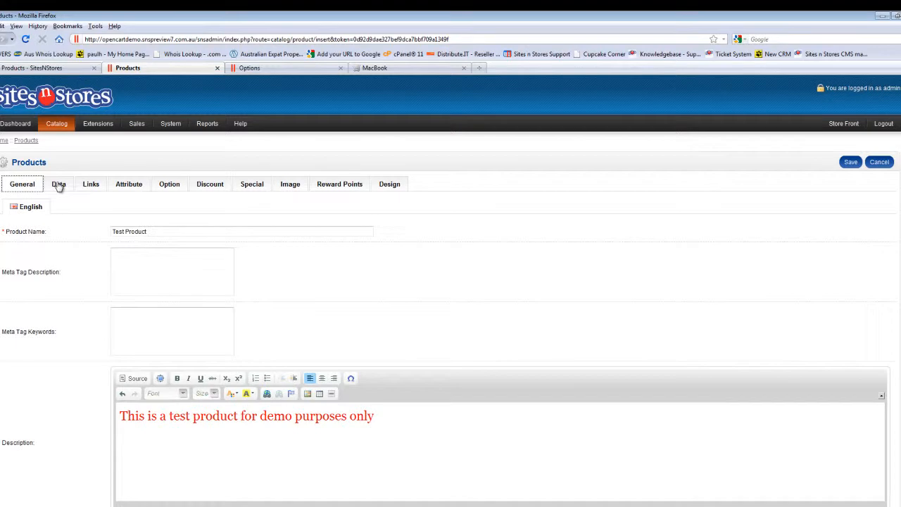
left_click(59, 185)
left_click(90, 185)
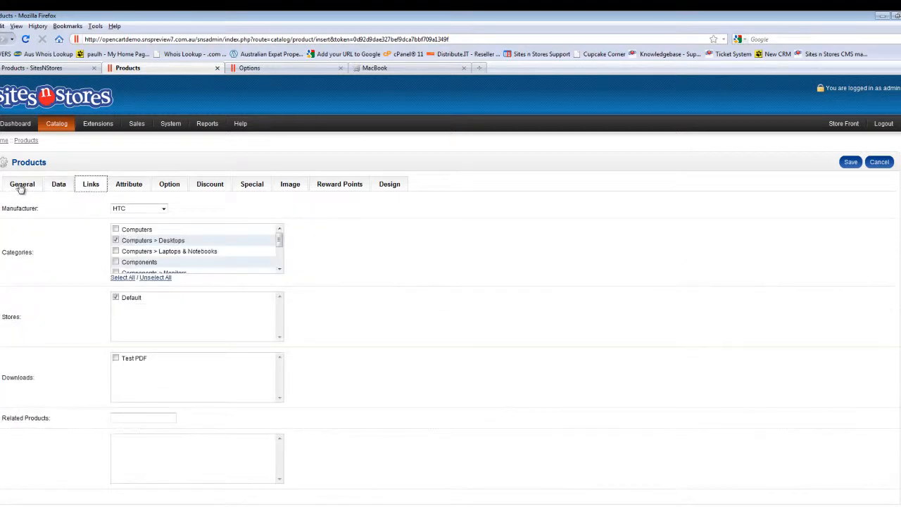
left_click(852, 163)
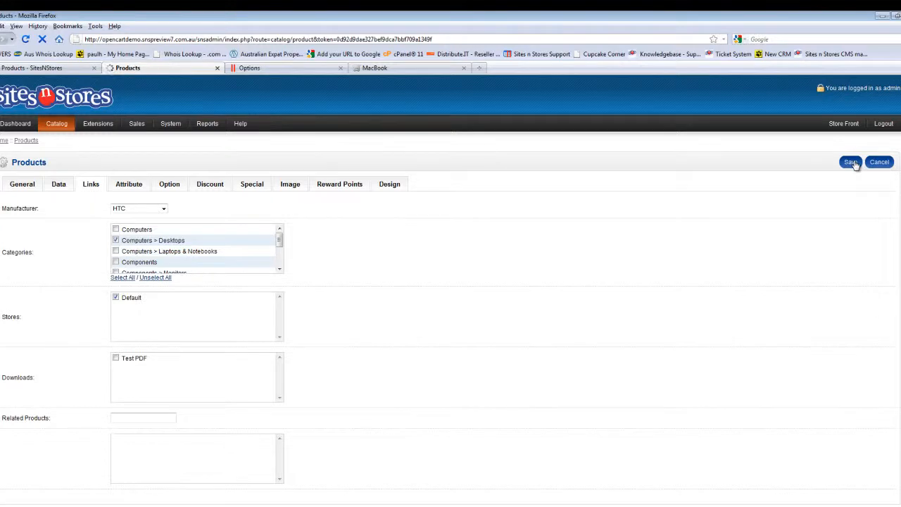
Step: Check Test Product in the admin product list and view its page in the storefront's Desktops category
scroll(407, 290, "down", 4)
scroll(409, 289, "down", 2)
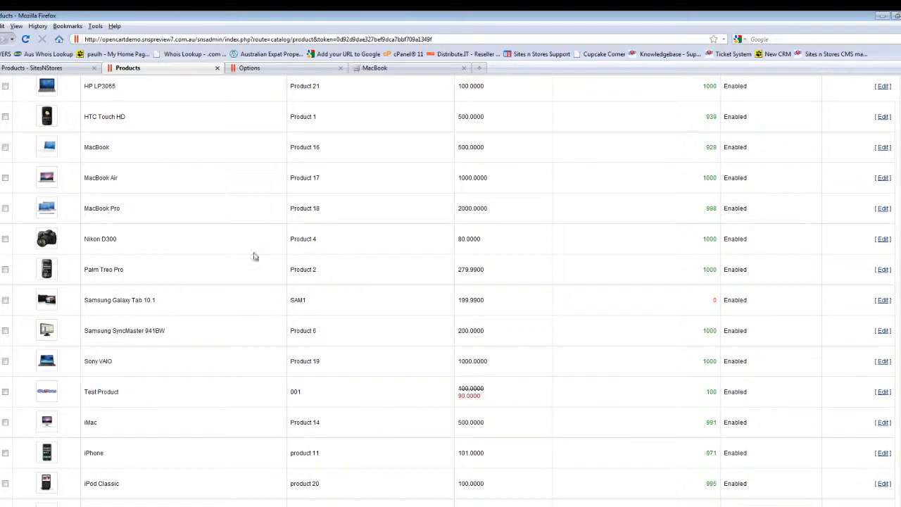
left_click(393, 70)
scroll(162, 191, "up", 3)
mouse_move(218, 138)
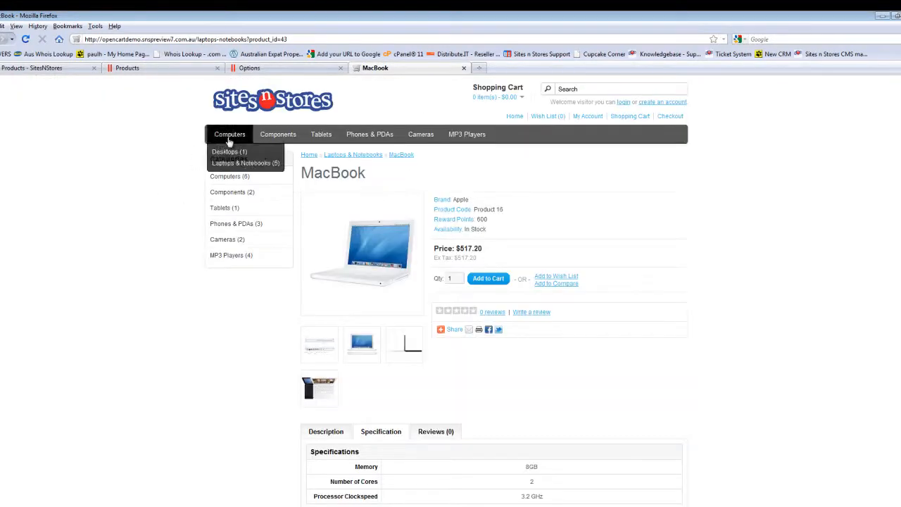
left_click(225, 152)
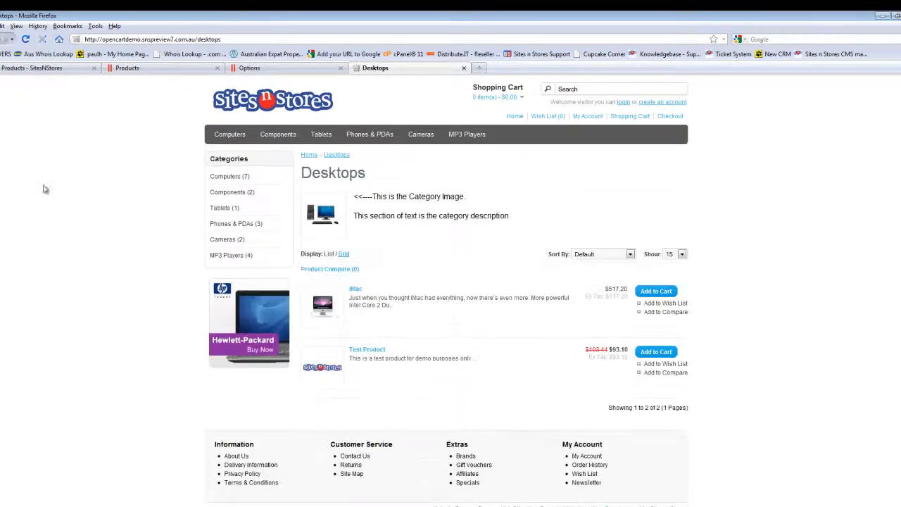
scroll(42, 204, "down", 1)
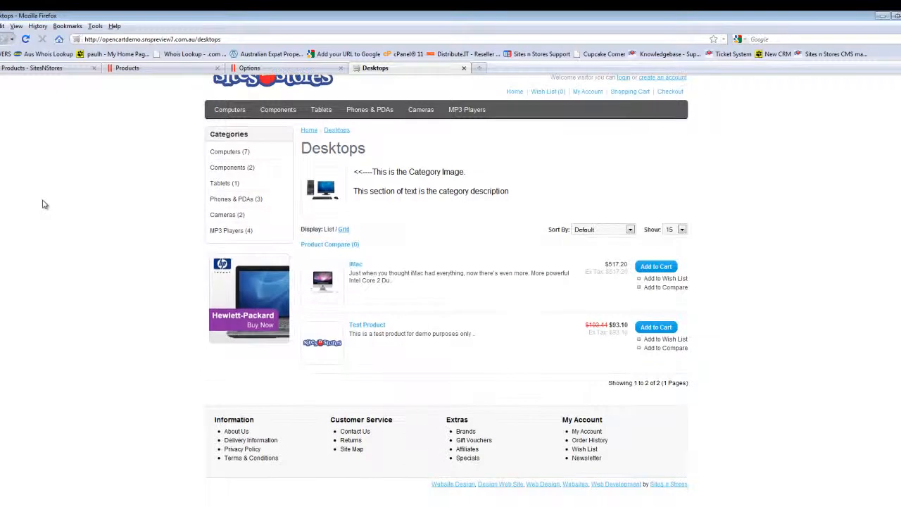
left_click(372, 328)
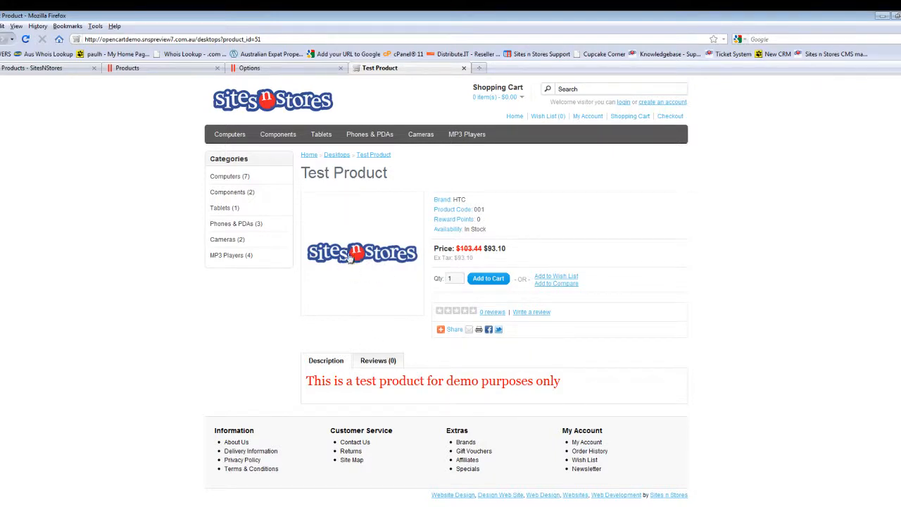
Step: Return to the admin product list and make a copy of the Apple Cinema 30" product
left_click(209, 73)
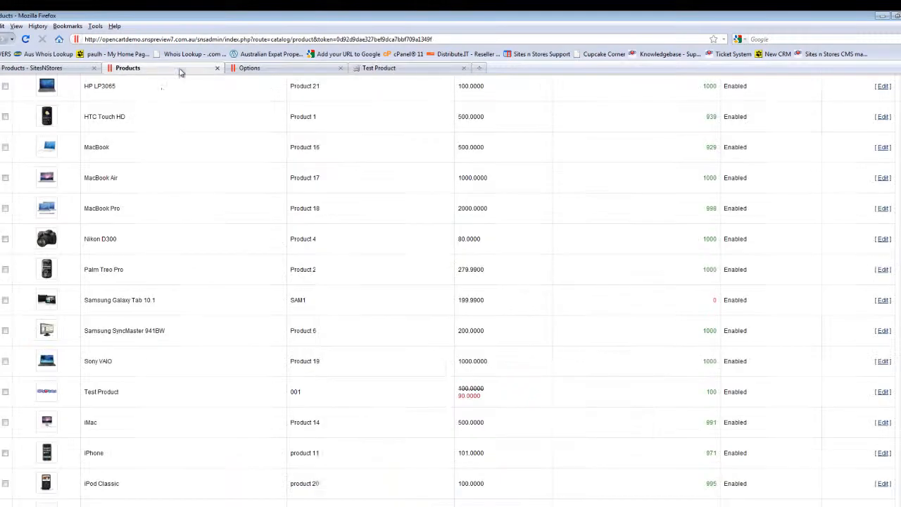
scroll(362, 254, "up", 5)
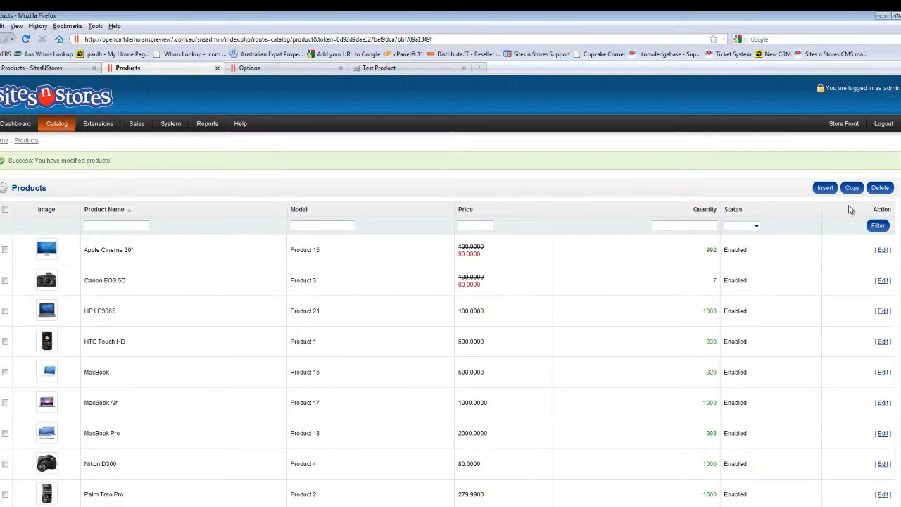
left_click(5, 250)
left_click(852, 188)
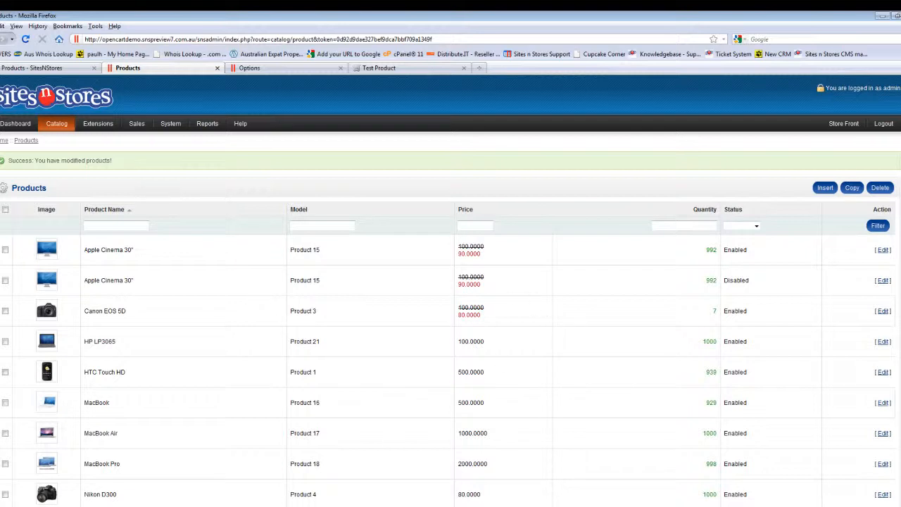
Step: Delete the disabled duplicate of Apple Cinema 30" from the product list
left_click(5, 281)
left_click(882, 188)
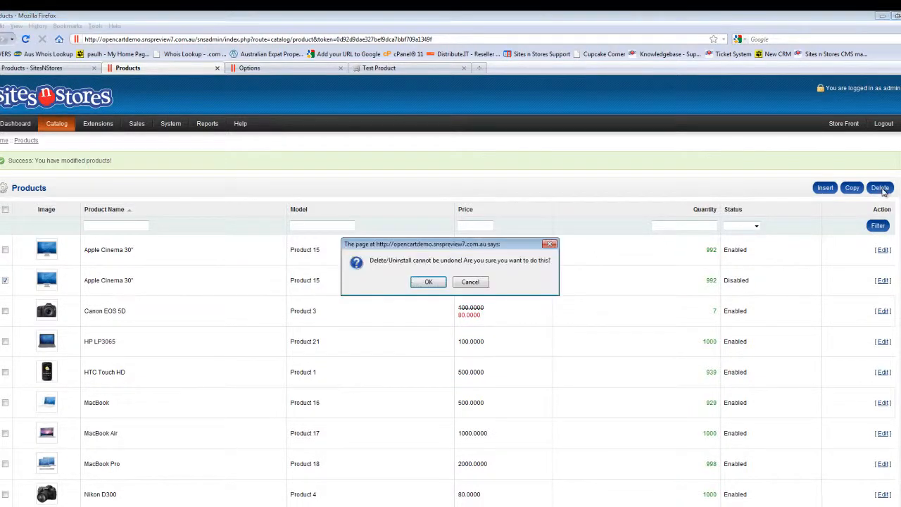
left_click(429, 282)
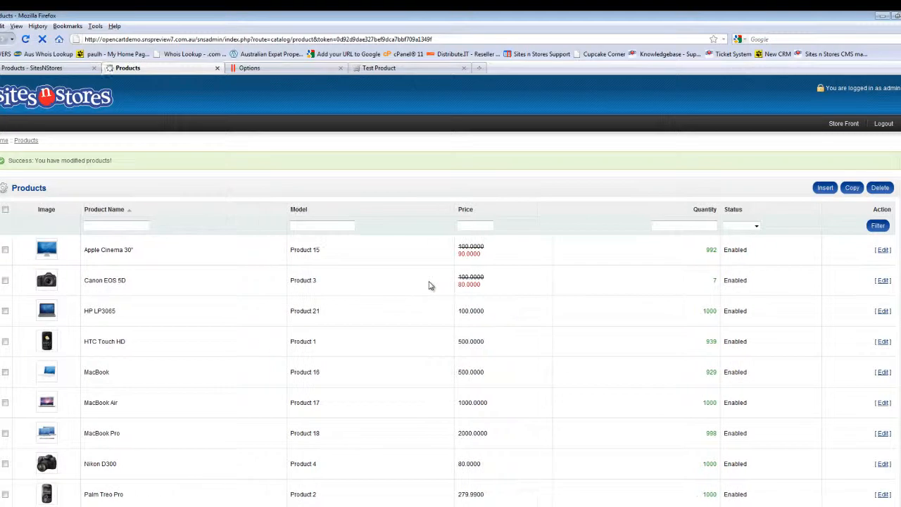